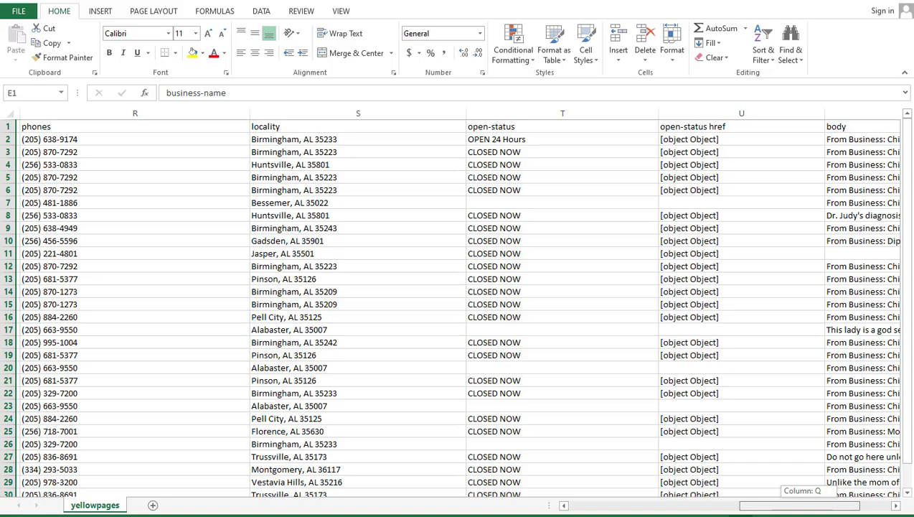
Scroll the YouTube channel's videos to reach the Instant Data Scraper Chrome Web Store listing.
drag(799, 505, 716, 505)
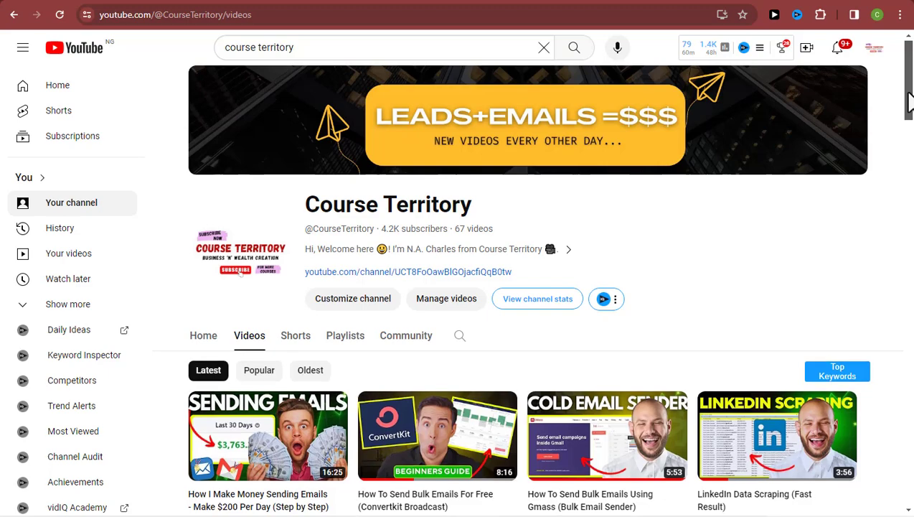
scroll(908, 108, down, 2)
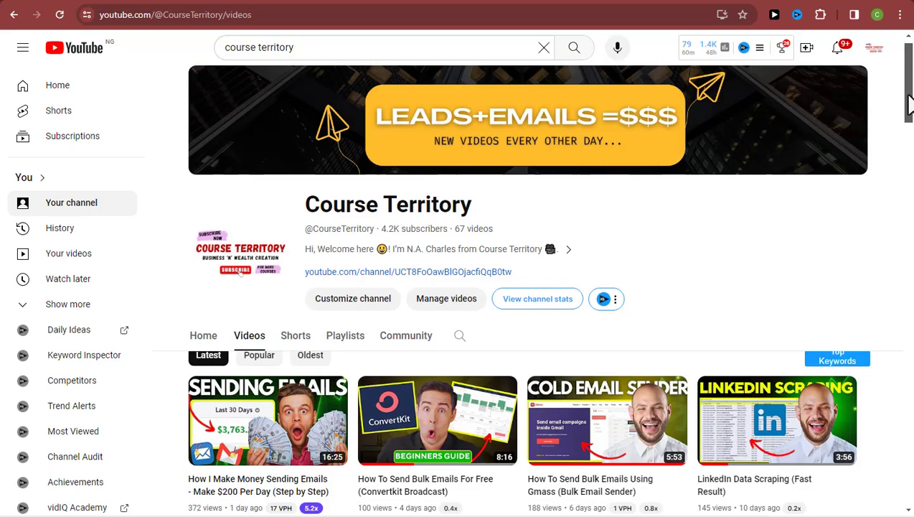
drag(909, 108, 911, 208)
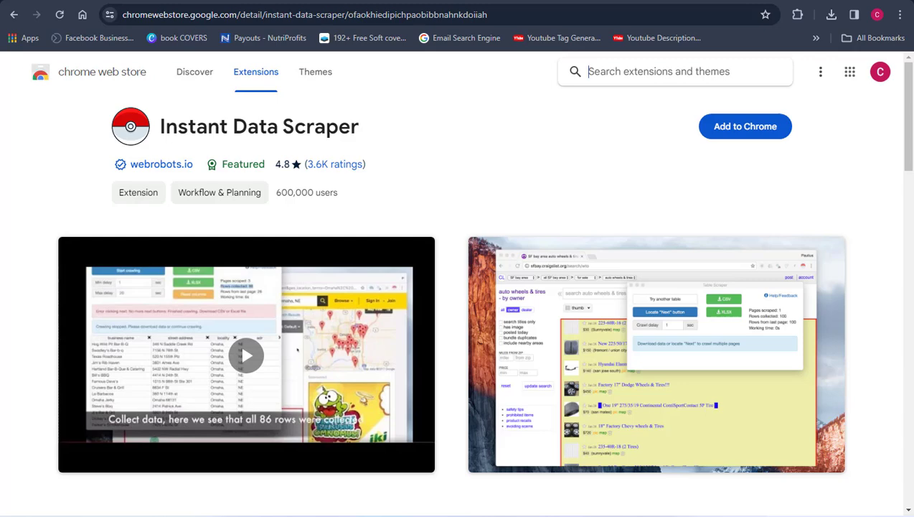
Add Instant Data Scraper to Chrome, confirm the installation, and dismiss the added notice.
click(716, 136)
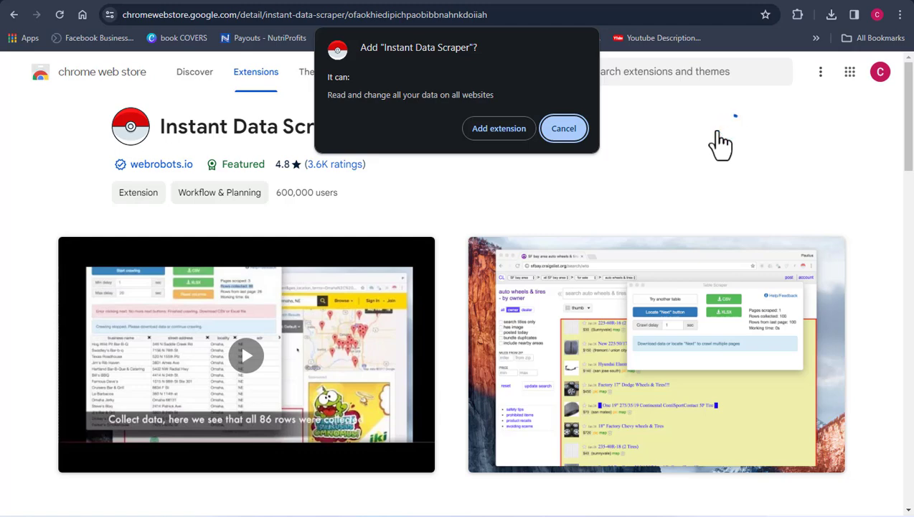
click(482, 132)
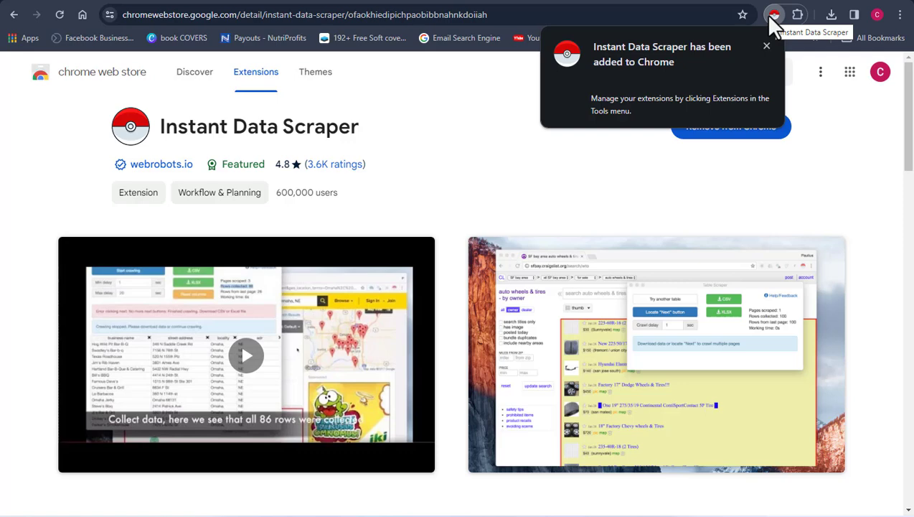
click(848, 128)
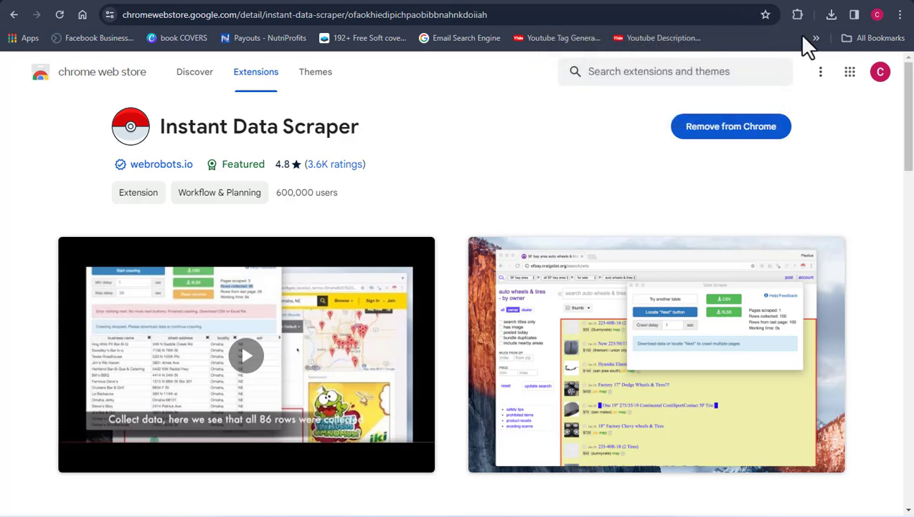
Pin Instant Data Scraper to the Chrome toolbar from the Extensions menu.
click(797, 15)
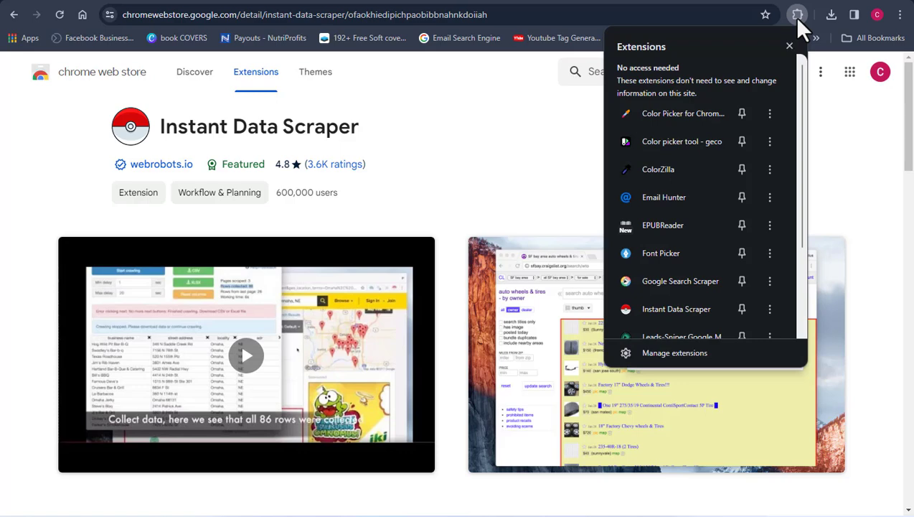
drag(800, 109, 798, 160)
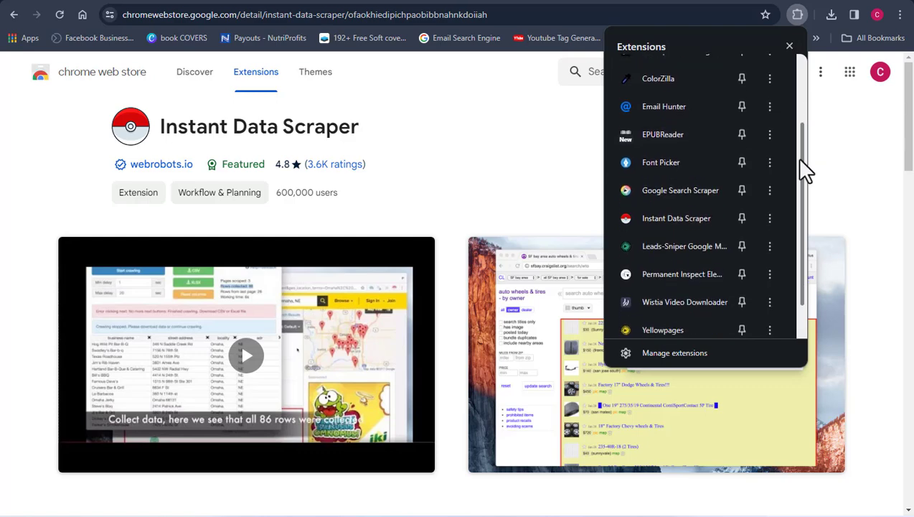
click(744, 220)
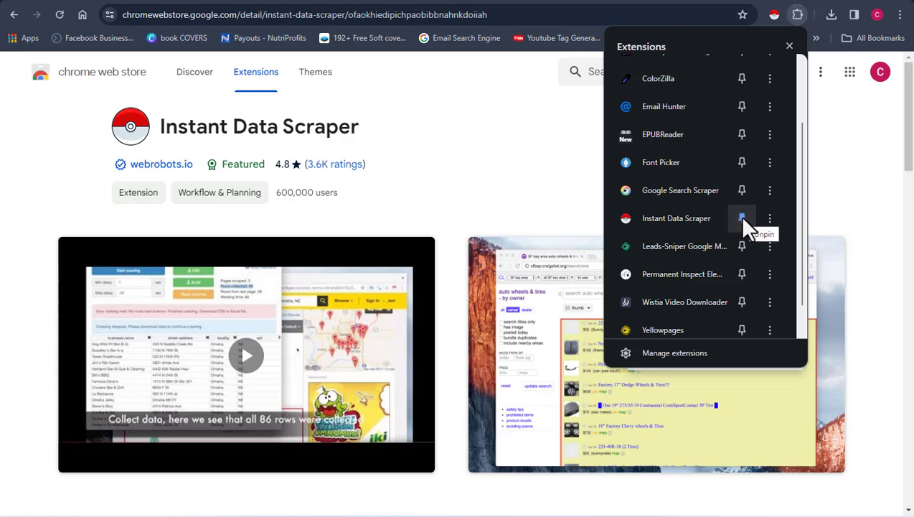
click(840, 206)
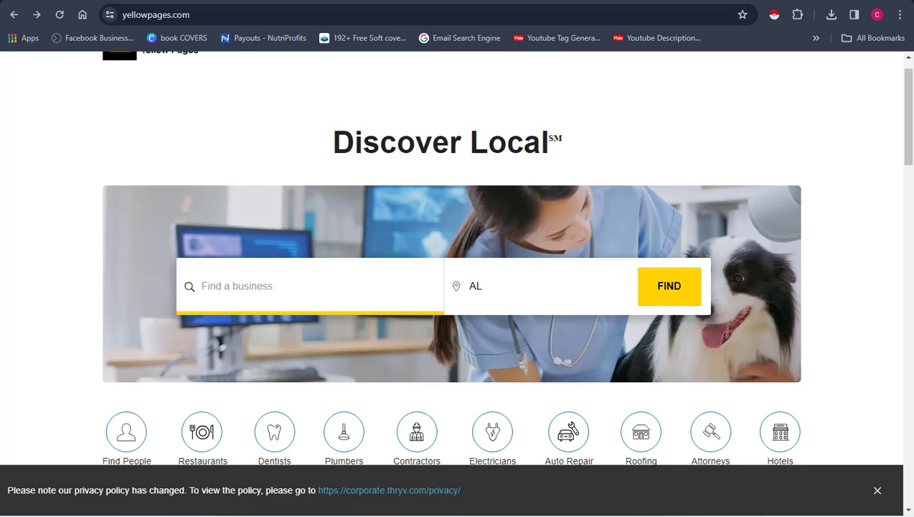
Search Yellow Pages for 'realtor' with the location kept as AL.
click(265, 287)
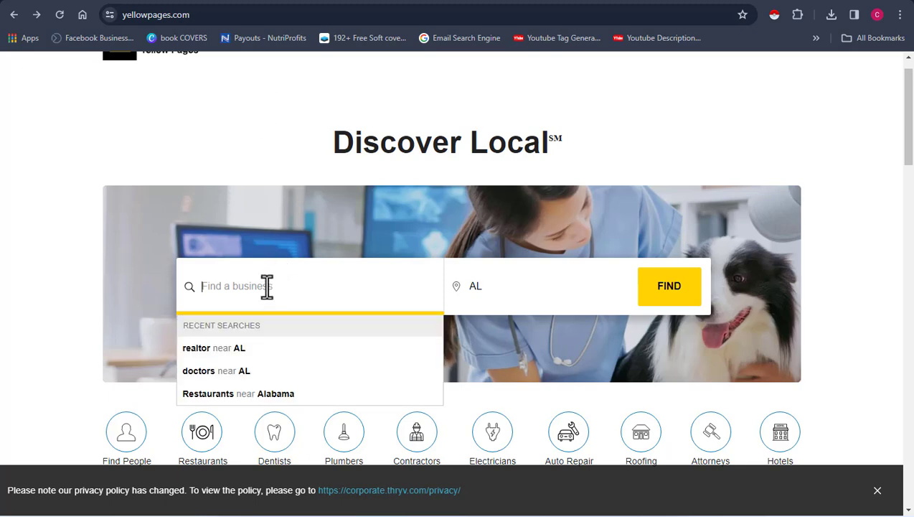
text(realtor)
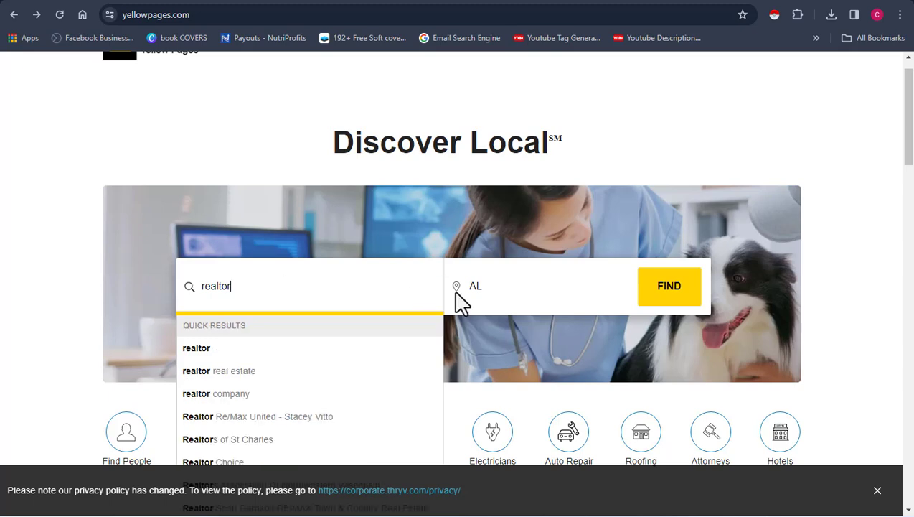
click(497, 284)
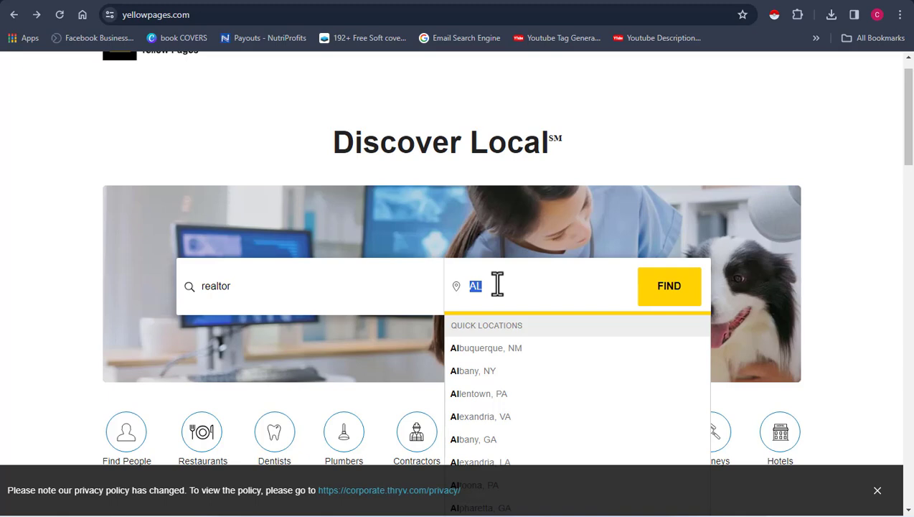
click(510, 290)
key(Return)
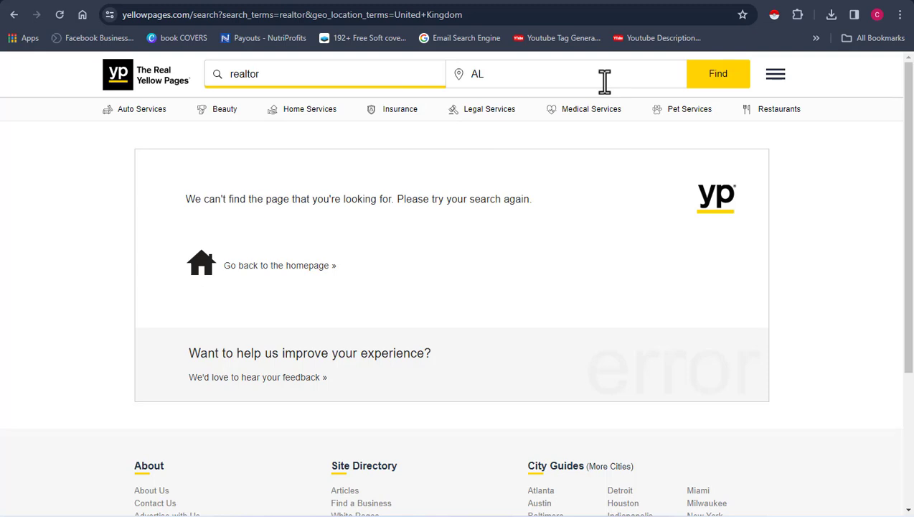
click(713, 80)
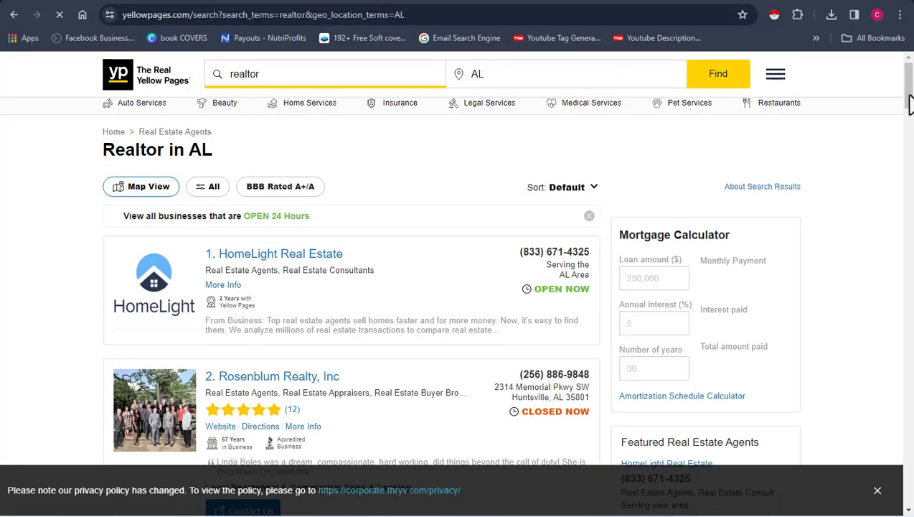
drag(908, 103, 910, 132)
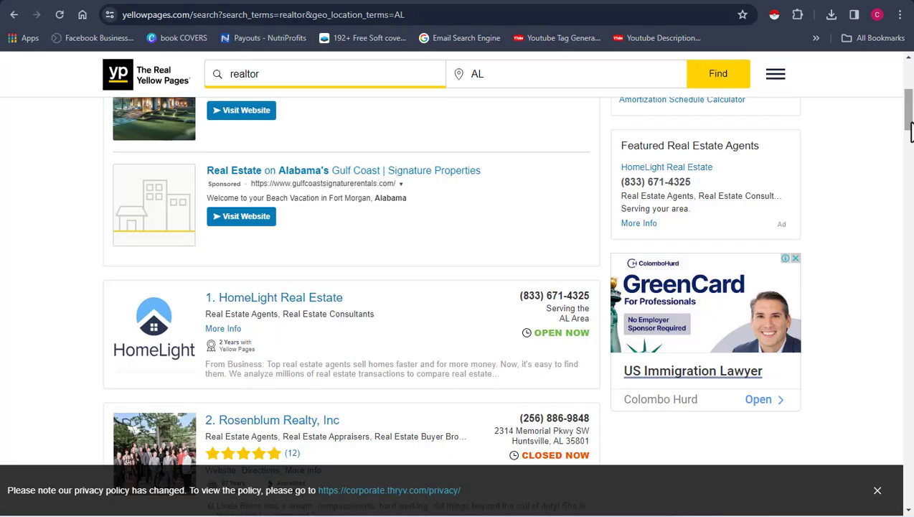
drag(910, 131, 911, 143)
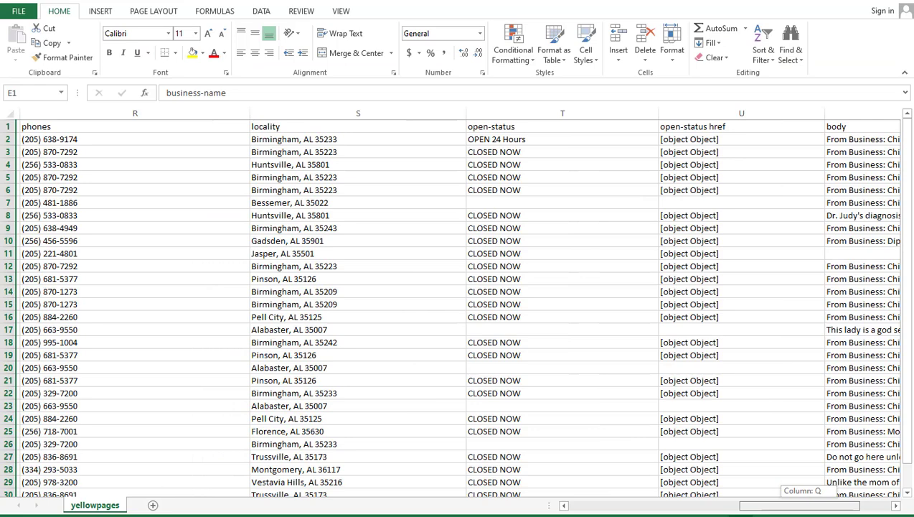
drag(799, 505, 772, 505)
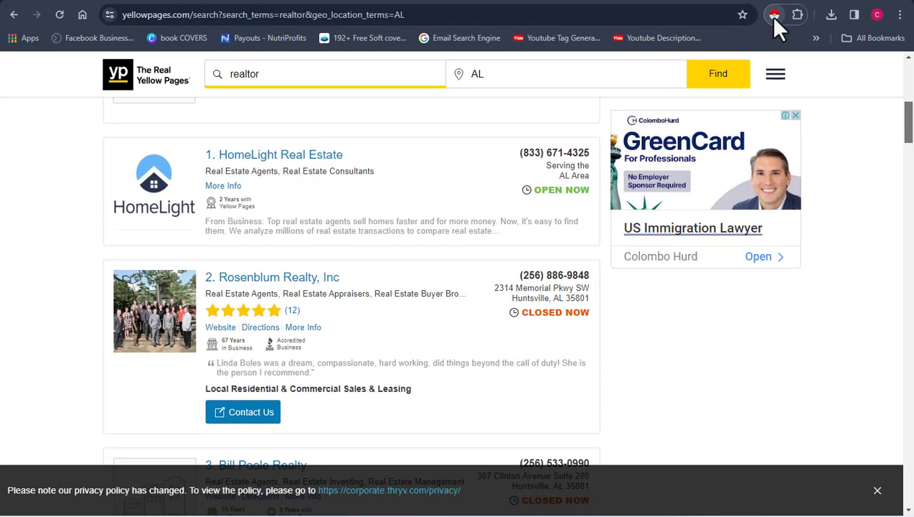
Scrape the first realtor results page with Instant Data Scraper, checking its 30 collected rows.
click(774, 16)
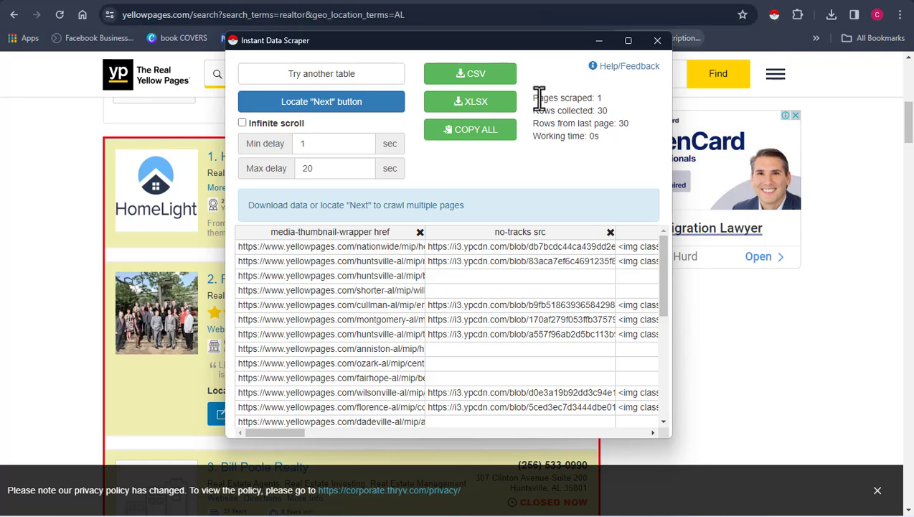
drag(533, 101, 553, 124)
click(609, 106)
click(592, 122)
drag(906, 147, 909, 478)
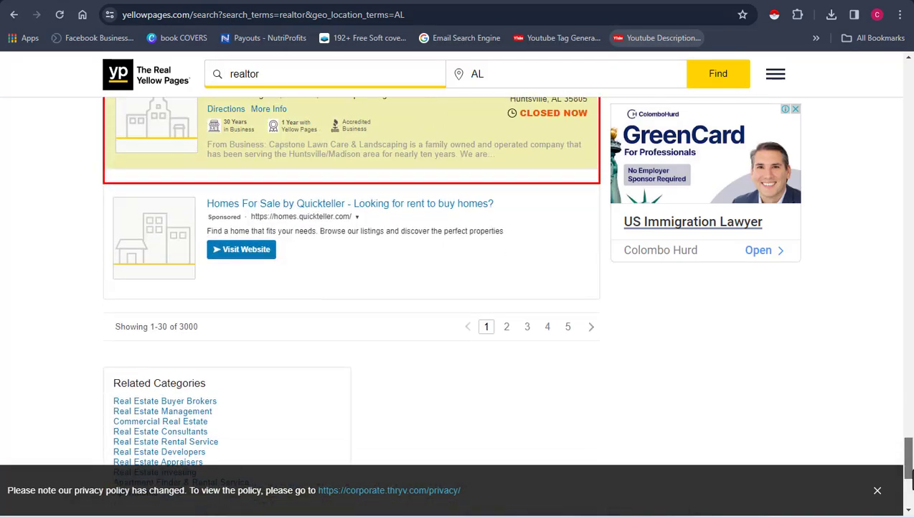
click(506, 328)
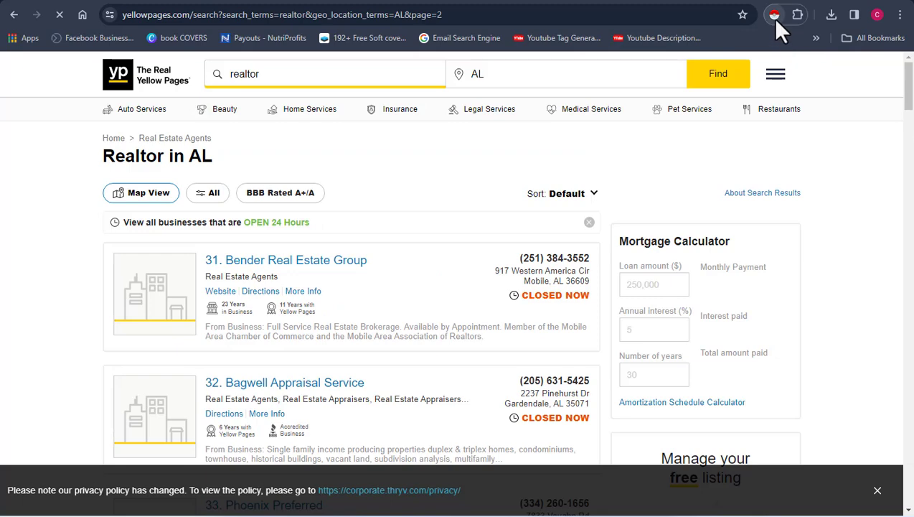
scroll(910, 86, down, 2)
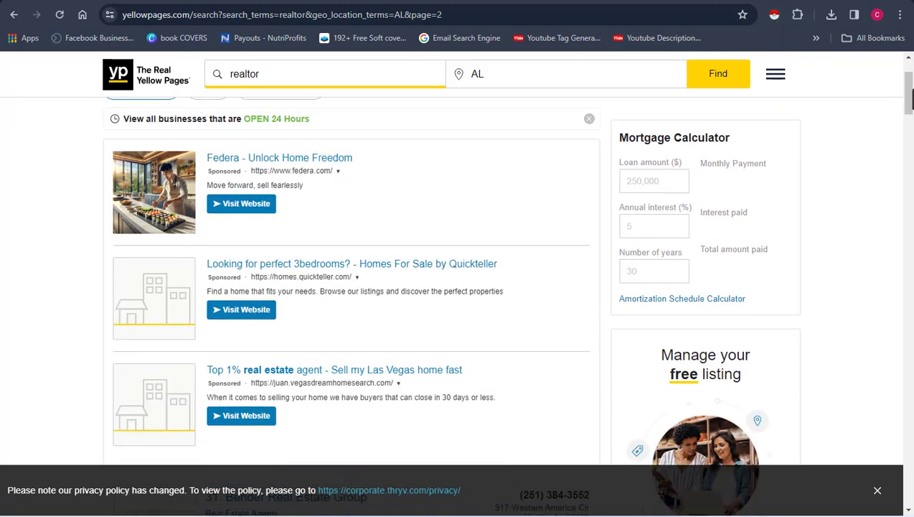
click(774, 15)
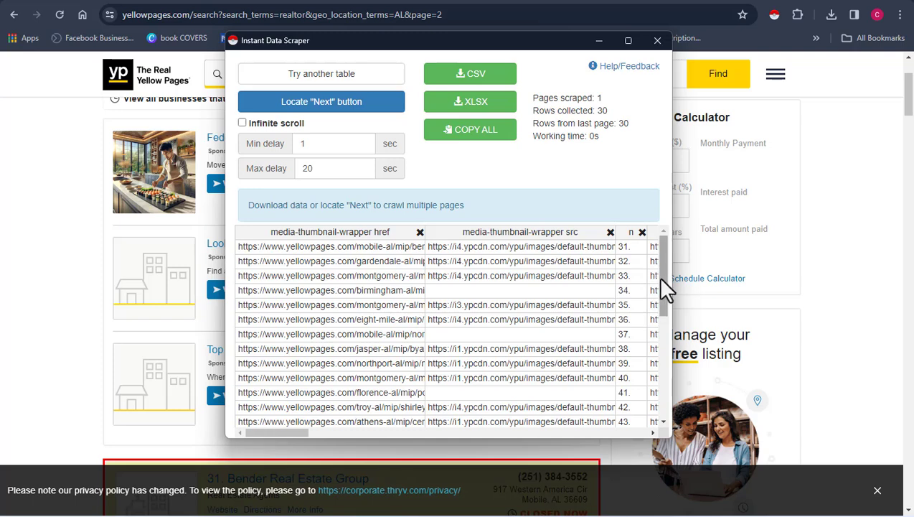
drag(658, 278, 661, 383)
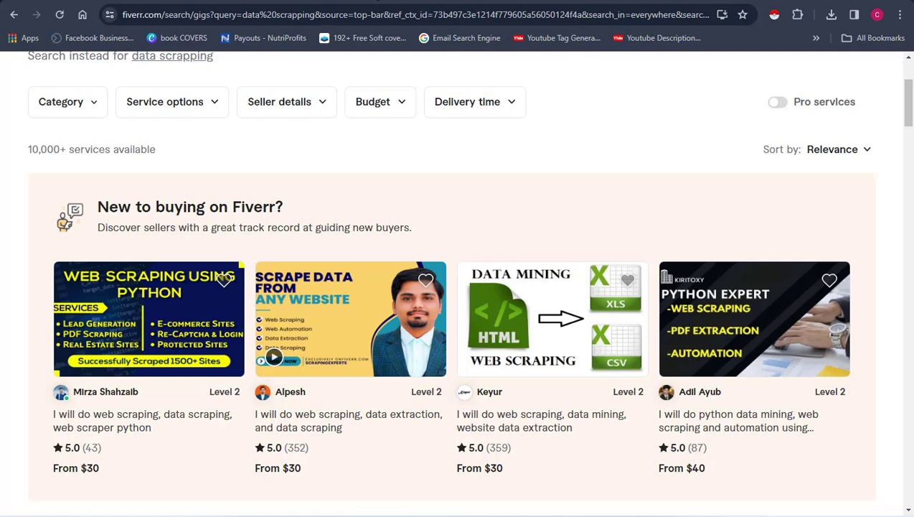
Scroll through the Fiverr data scraping gigs before returning to the Yellow Pages realtor results.
drag(909, 115, 910, 137)
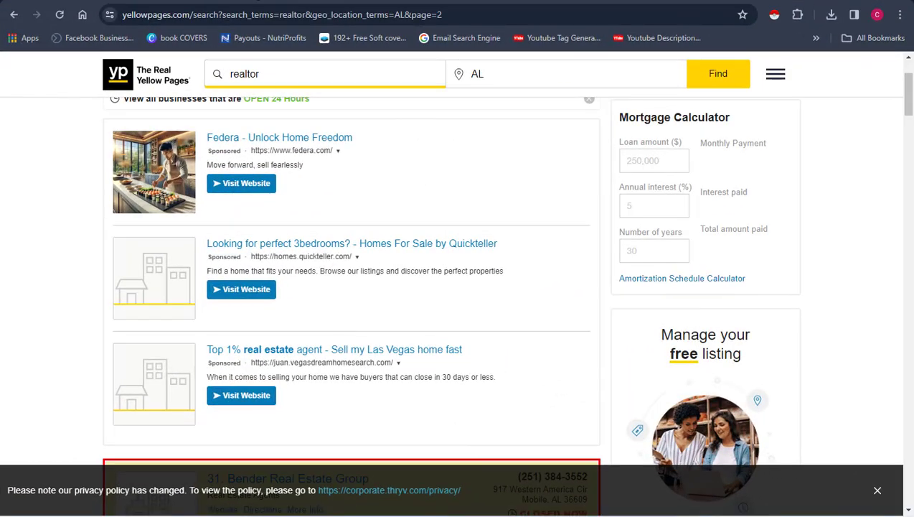
Replace 'realtor' with 'Doctors' and run the Yellow Pages search for AL.
drag(282, 73, 224, 73)
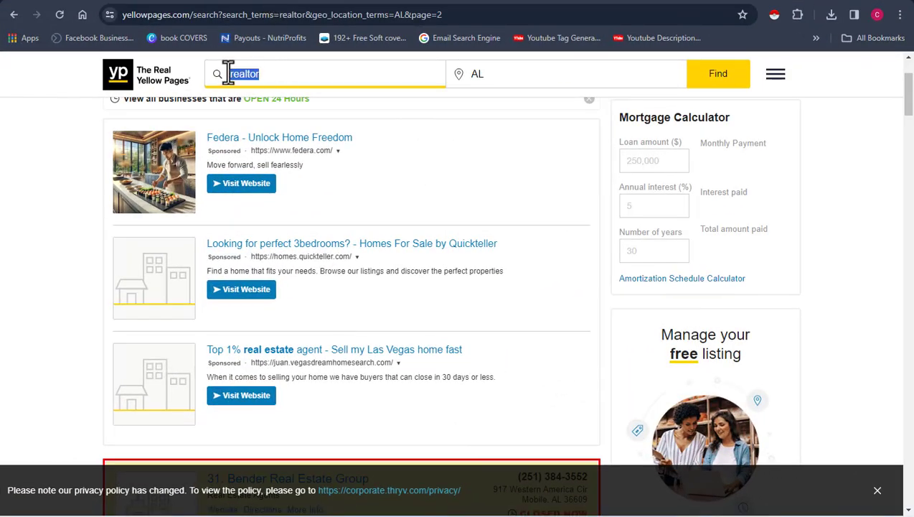
key(BackSpace)
text(D)
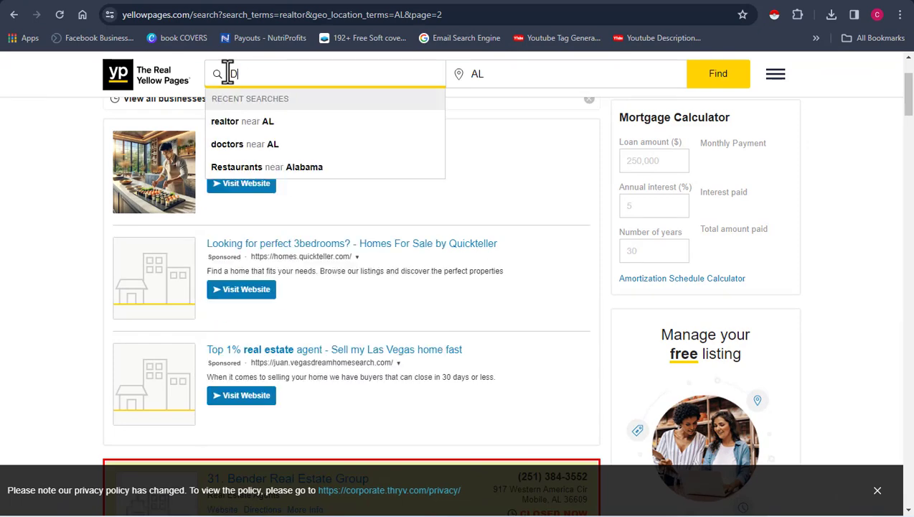
text(octors)
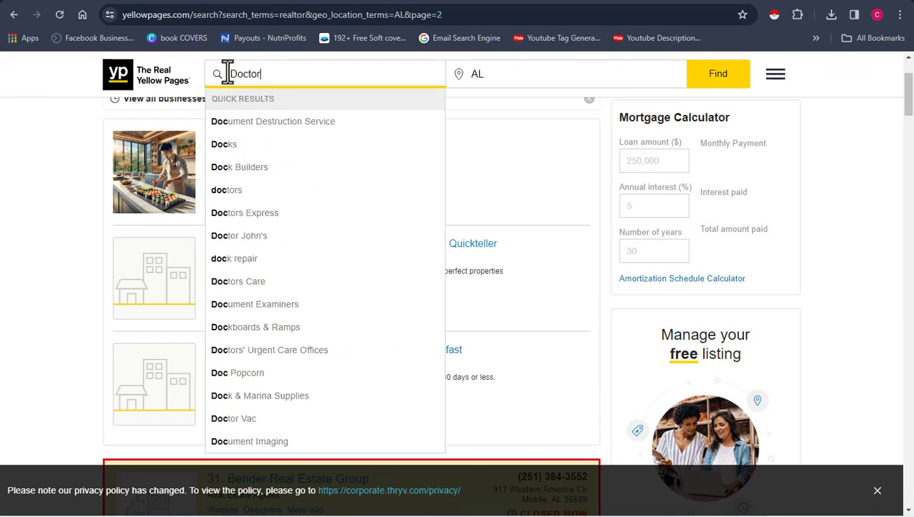
click(718, 80)
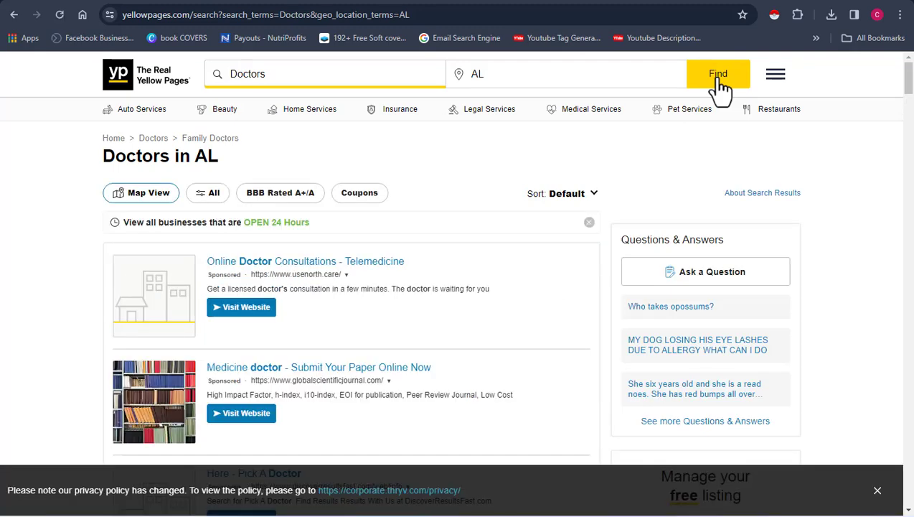
drag(908, 81, 911, 111)
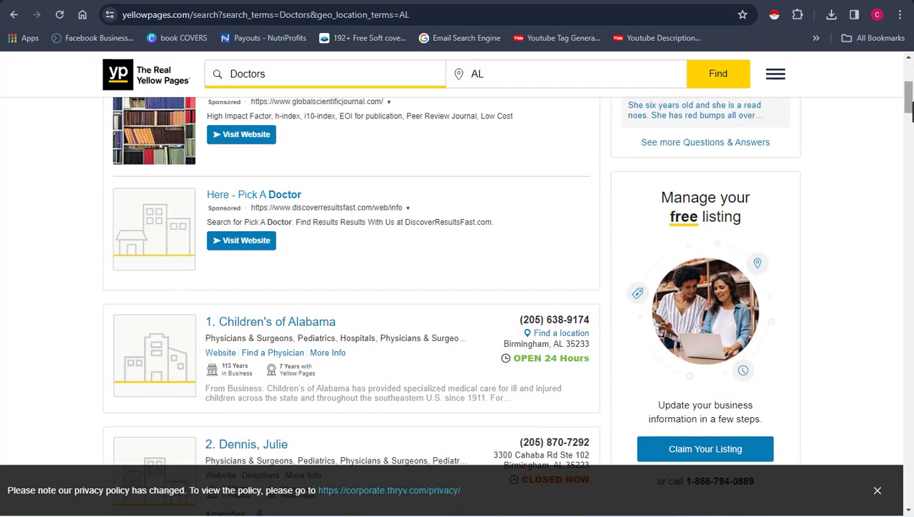
Run Instant Data Scraper on the Doctors in AL results and review the scraped rows.
click(774, 16)
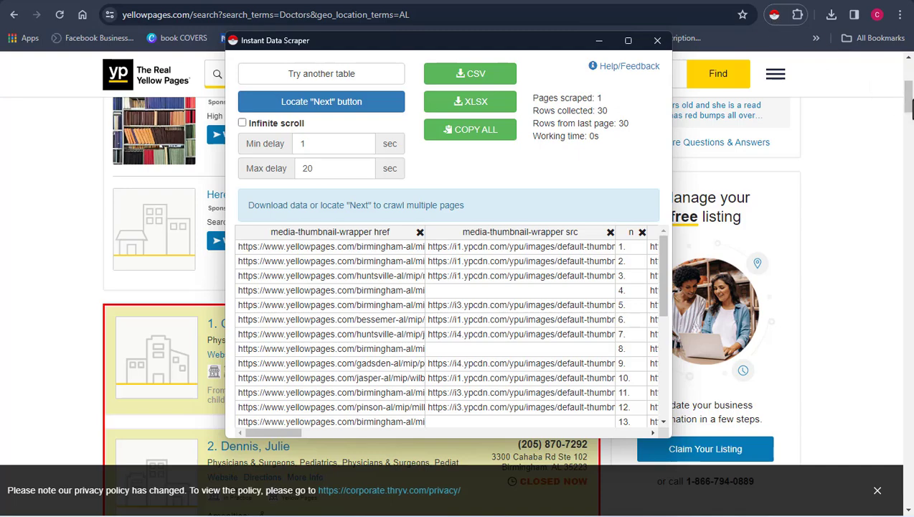
drag(910, 106, 910, 208)
drag(908, 213, 909, 430)
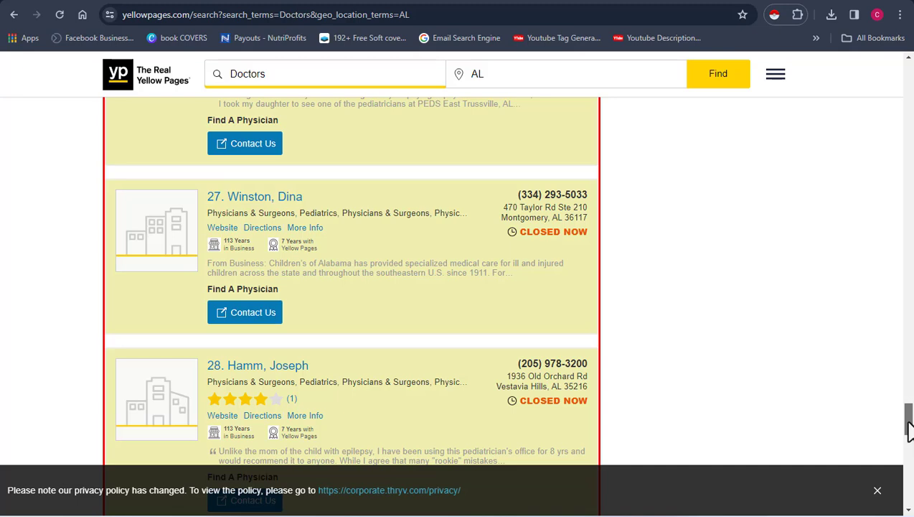
mouse_move(609, 513)
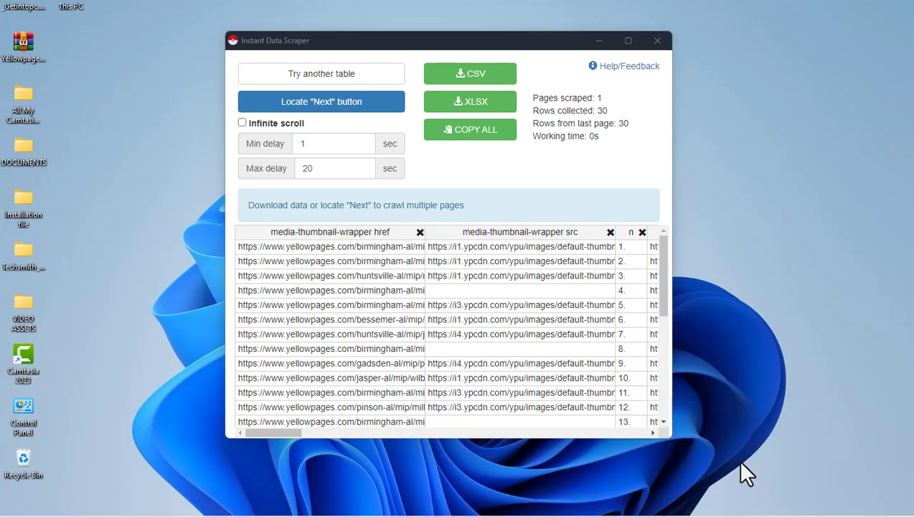
click(743, 474)
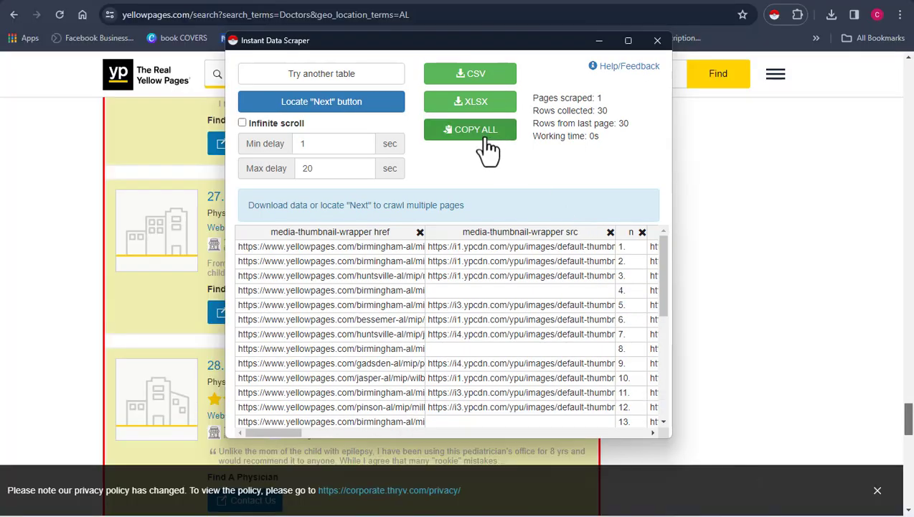
Export the doctor rows as yellowpages.csv and open the downloaded file in Excel.
click(473, 81)
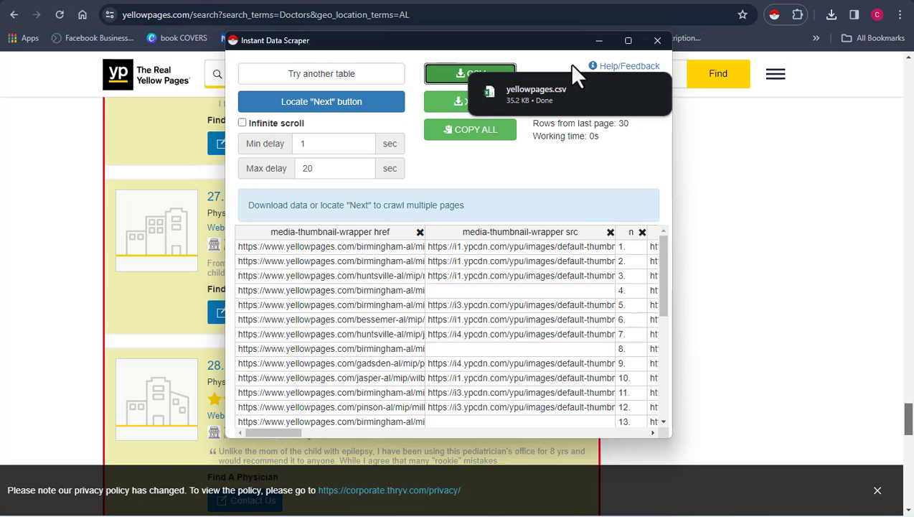
click(829, 14)
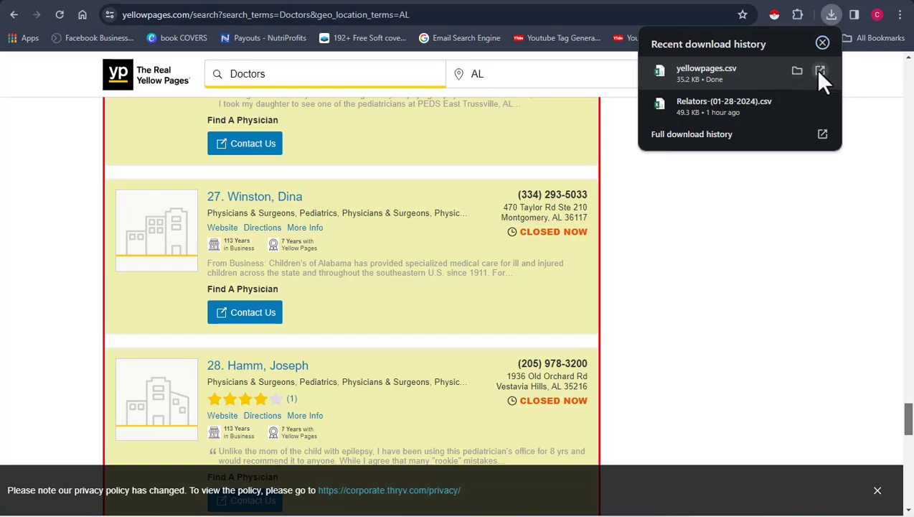
click(820, 70)
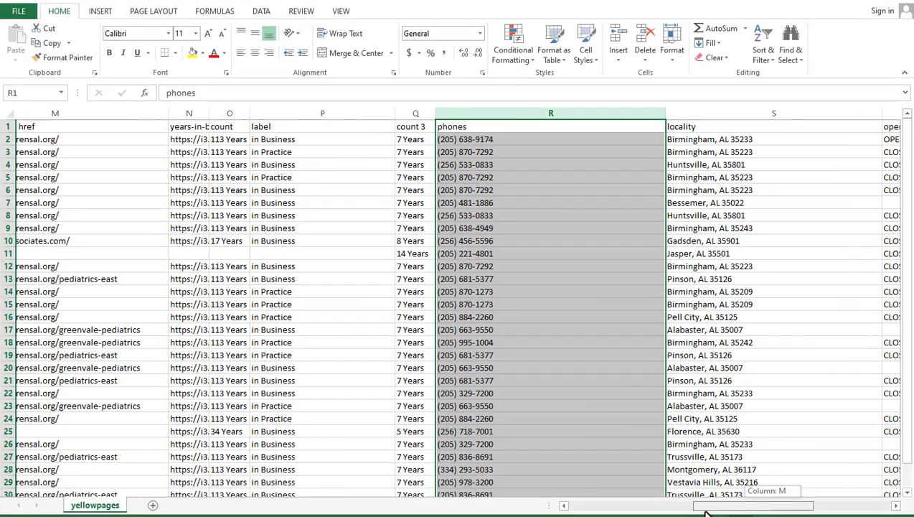
drag(705, 511, 701, 511)
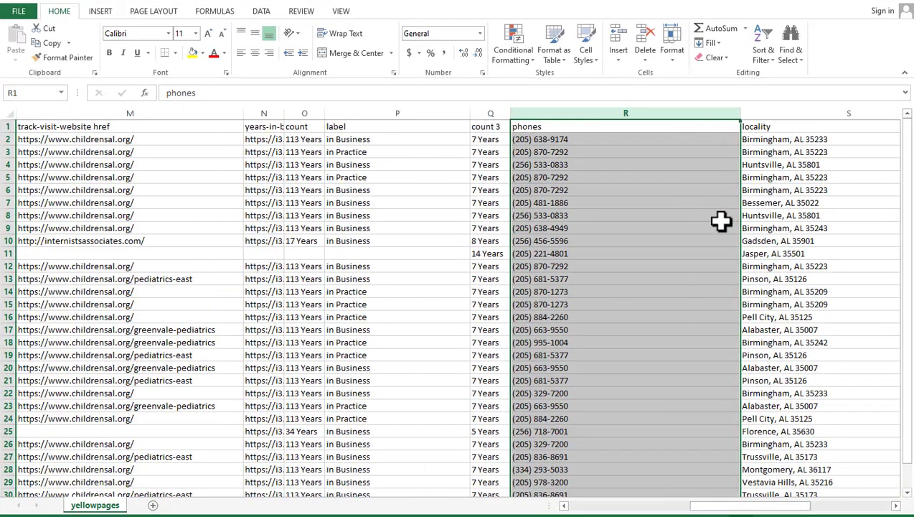
click(785, 113)
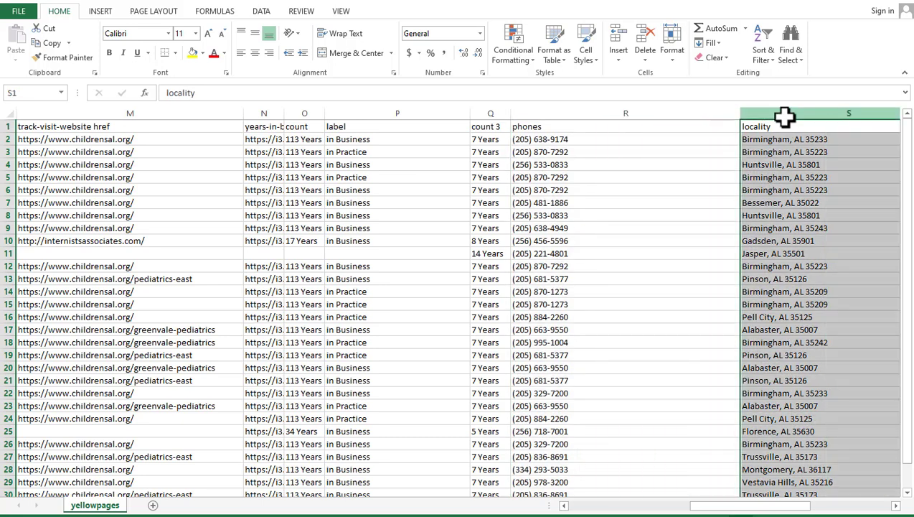
click(681, 113)
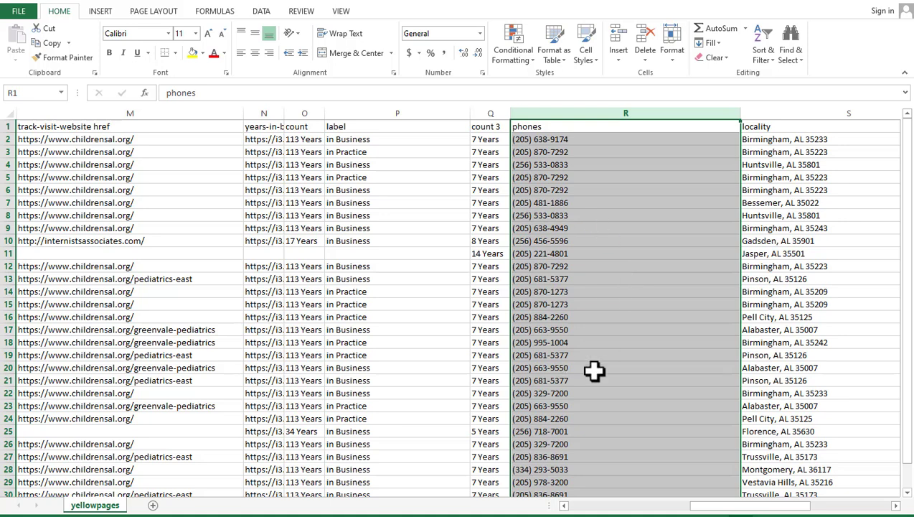
click(438, 115)
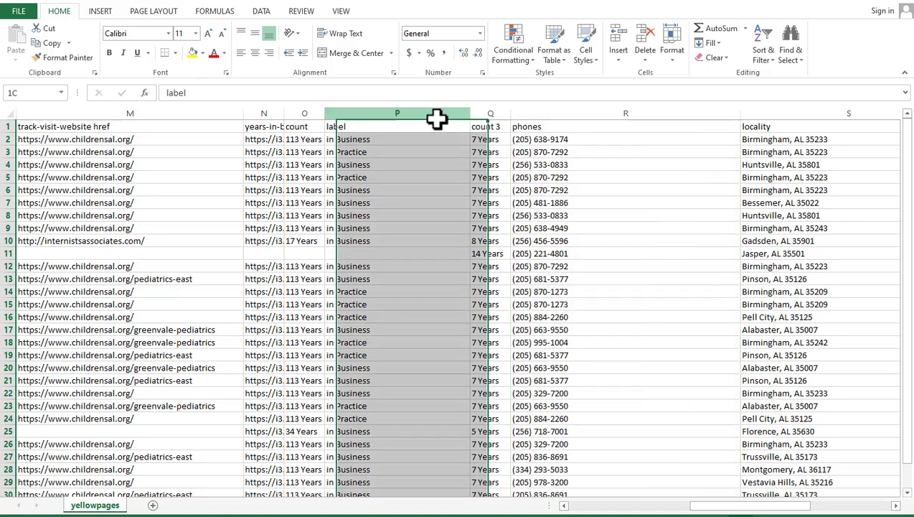
click(311, 113)
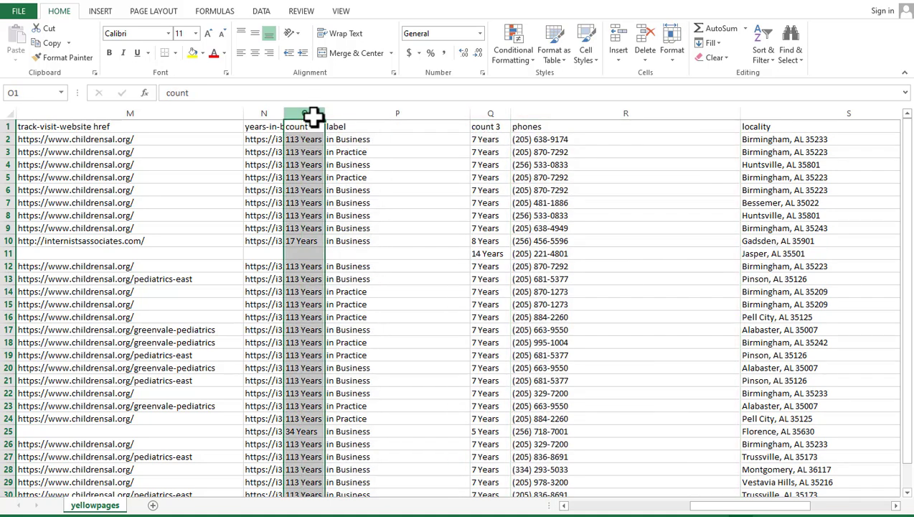
click(215, 114)
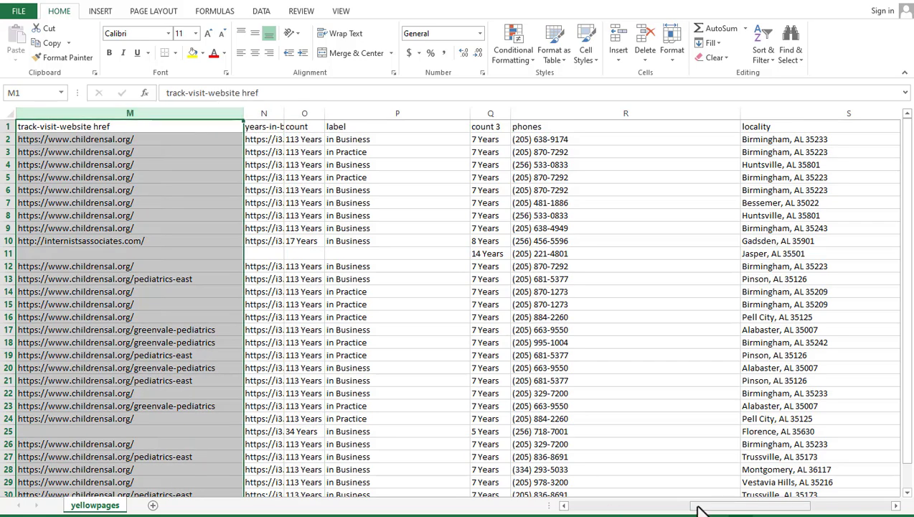
drag(694, 509, 617, 511)
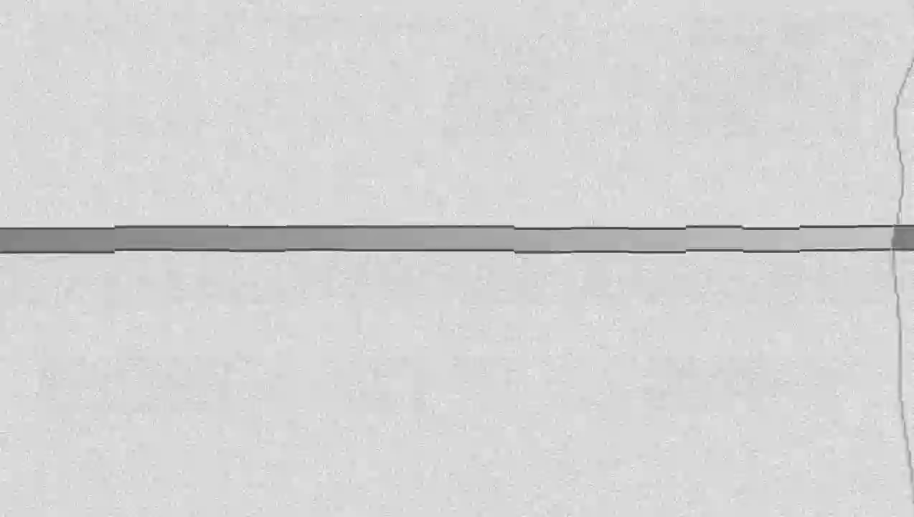